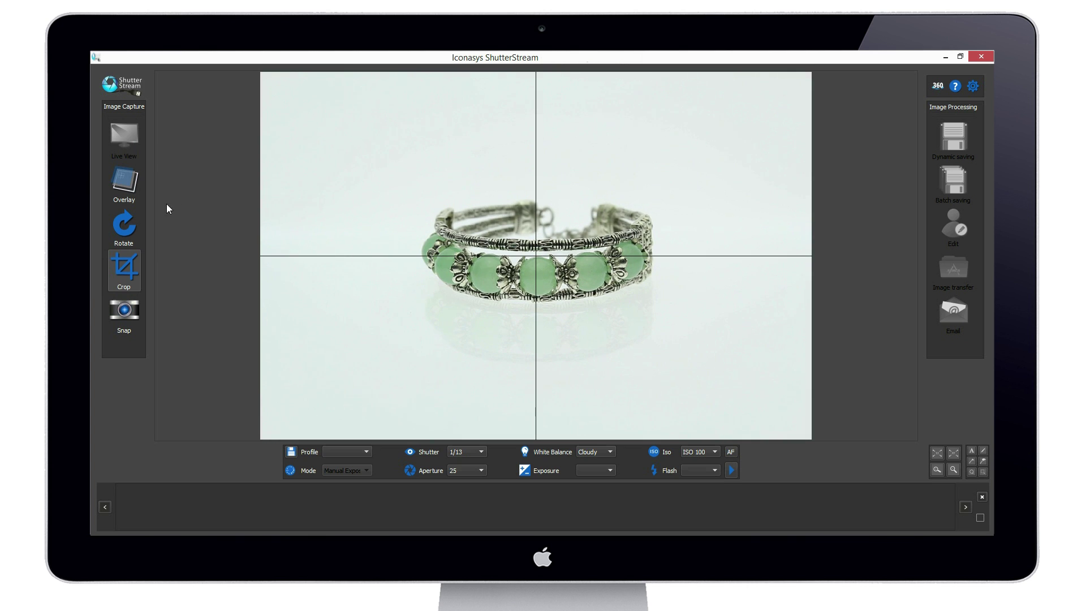
Draw a crop rectangle tightly around the bracelet in the live view and lock it in.
left_click(141, 273)
left_click_drag(389, 135, 683, 322)
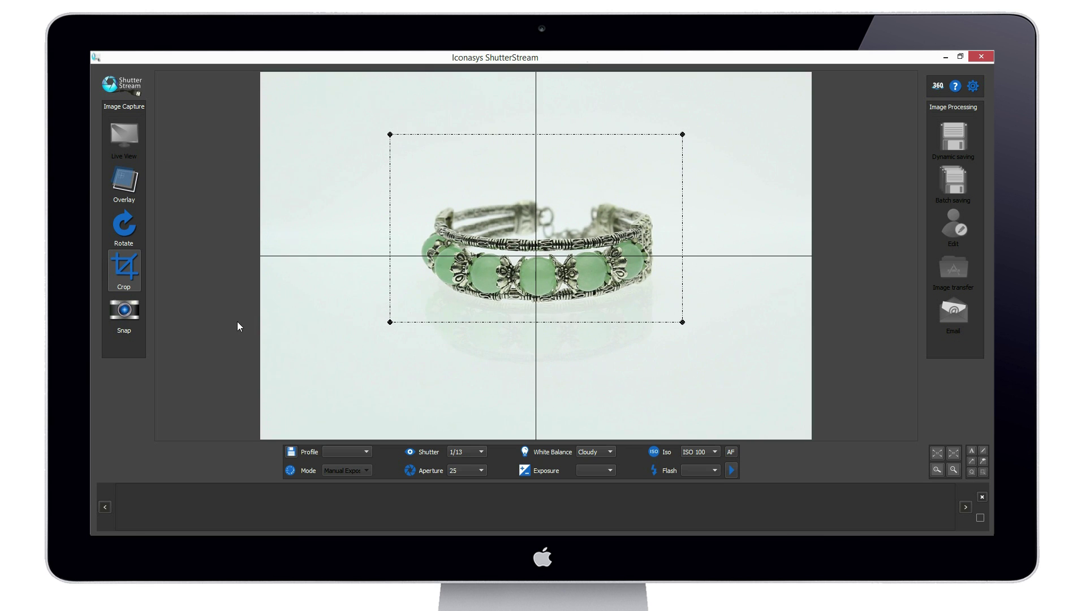
left_click(579, 186)
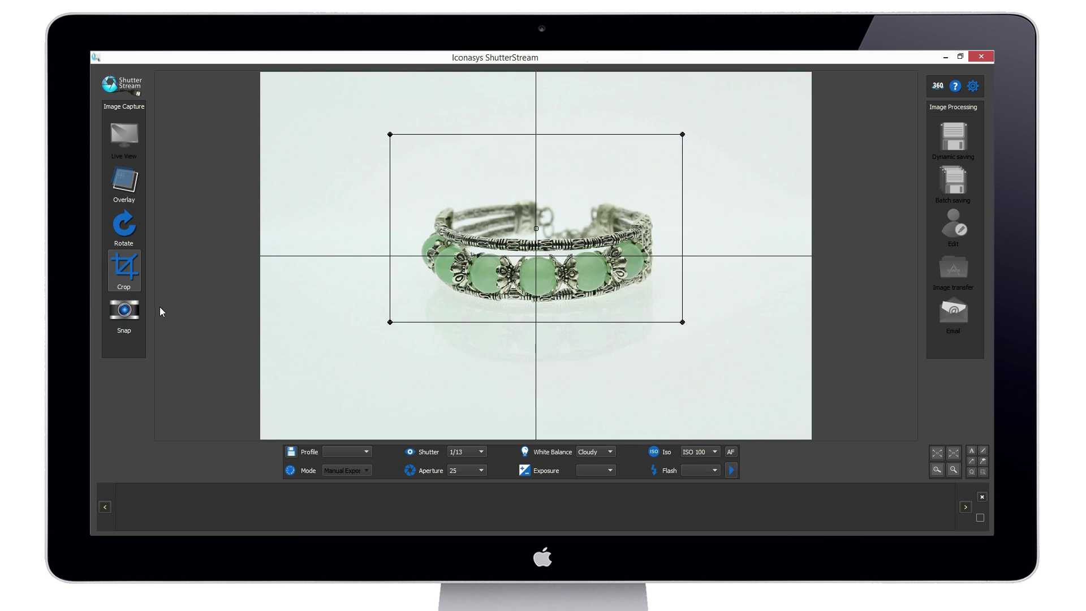
Snap two cropped bracelet photos, returning to Live View after each capture.
left_click(132, 312)
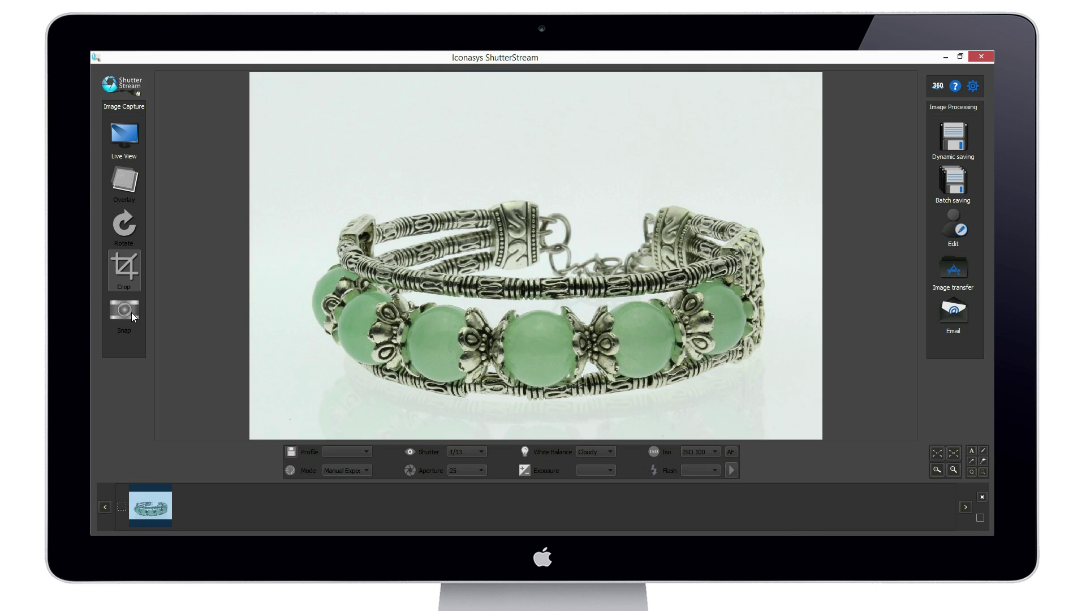
left_click(122, 132)
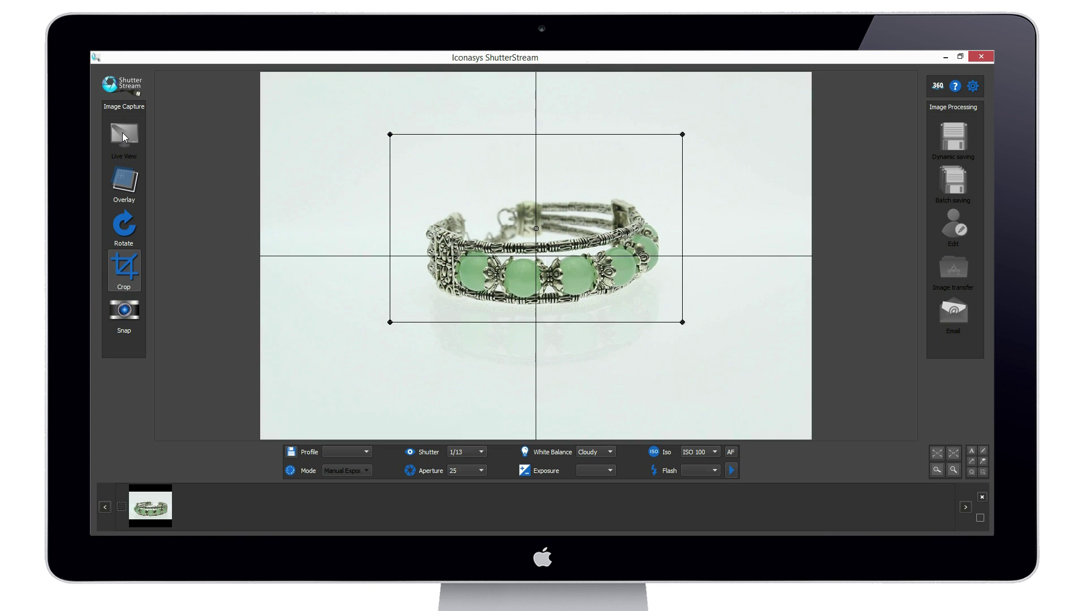
left_click(123, 311)
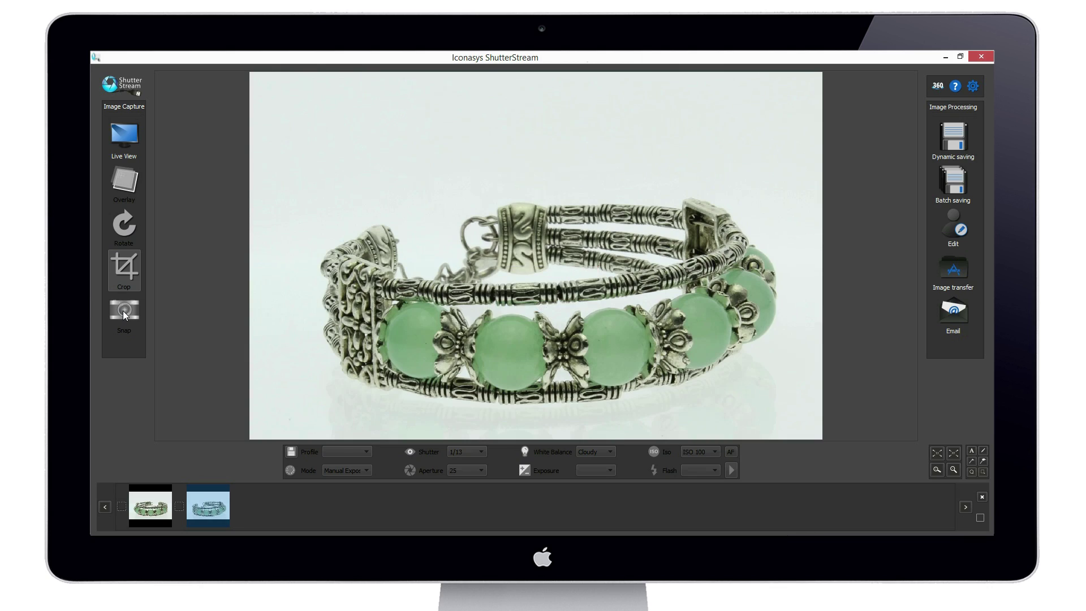
left_click(124, 155)
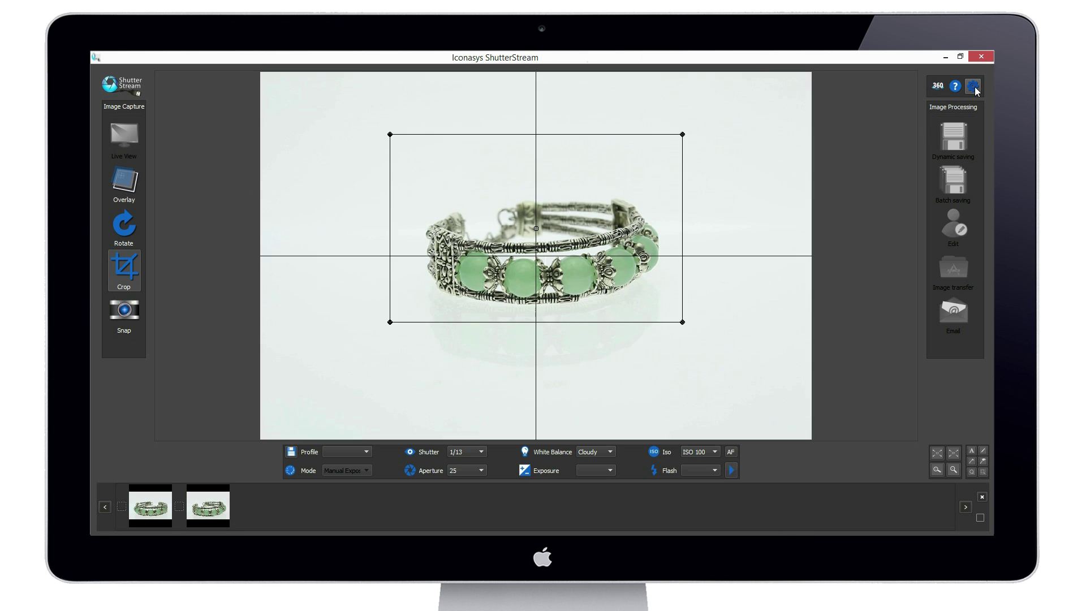
Set the crop shape option to Square in settings and confirm with OK.
left_click(974, 87)
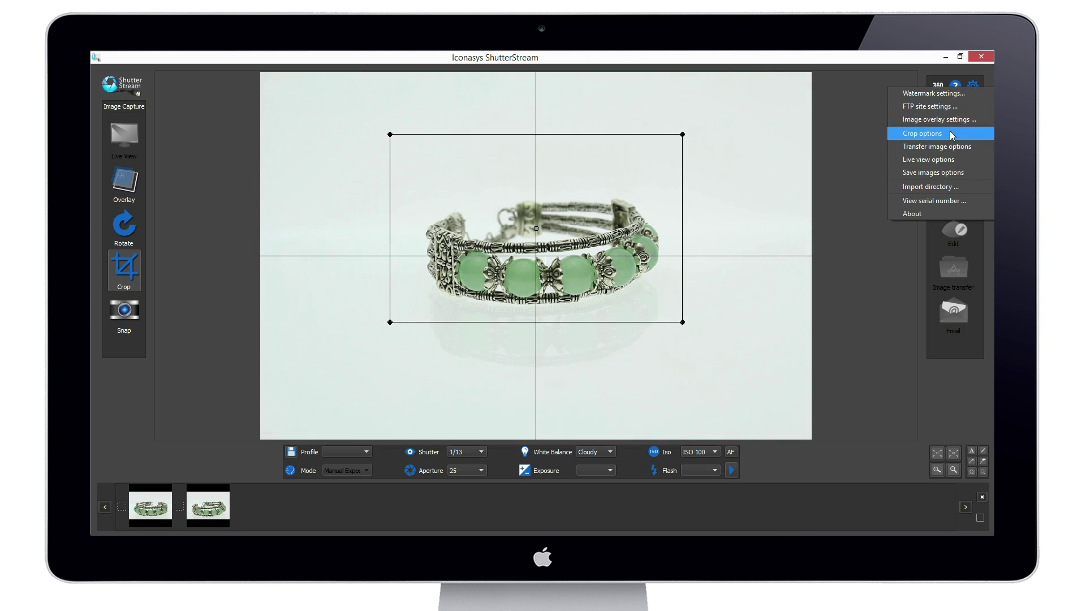
left_click(927, 132)
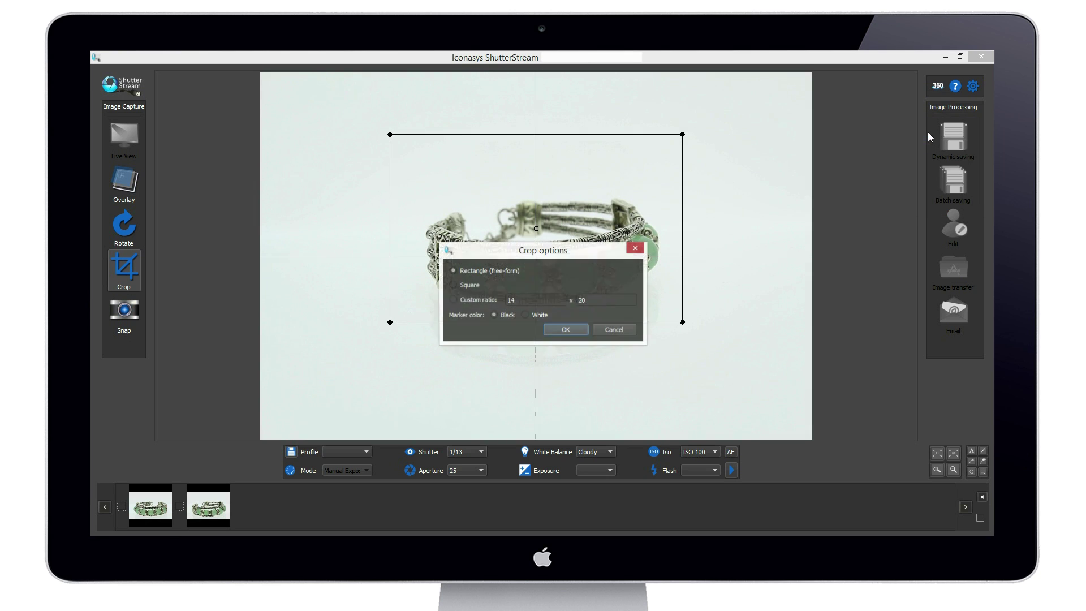
left_click(452, 286)
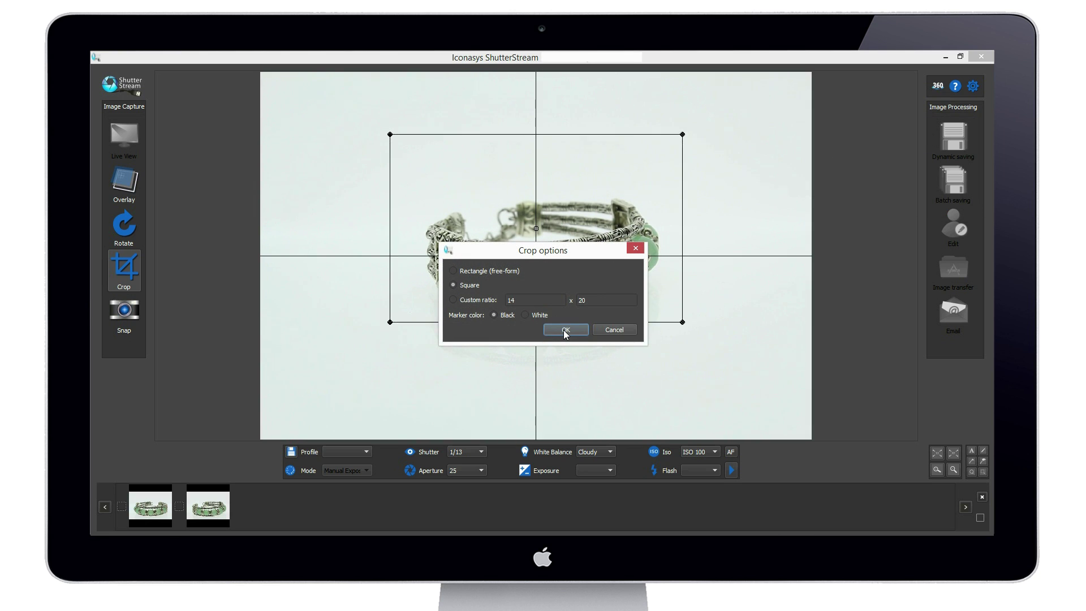
left_click(565, 330)
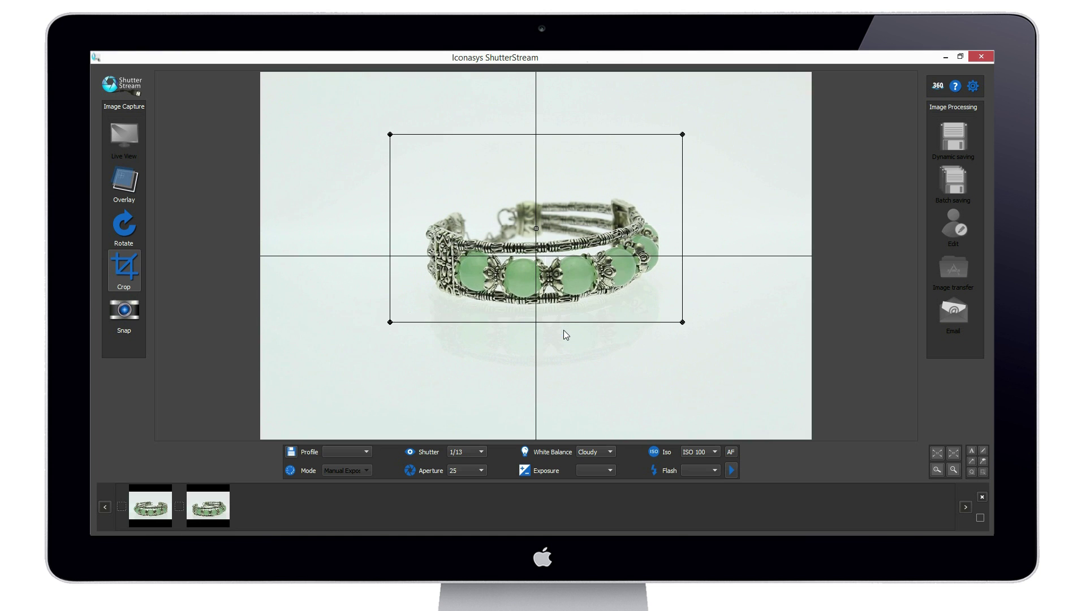
Redraw the crop as a square around the bracelet, nudge it up-right, and capture.
left_click(378, 138)
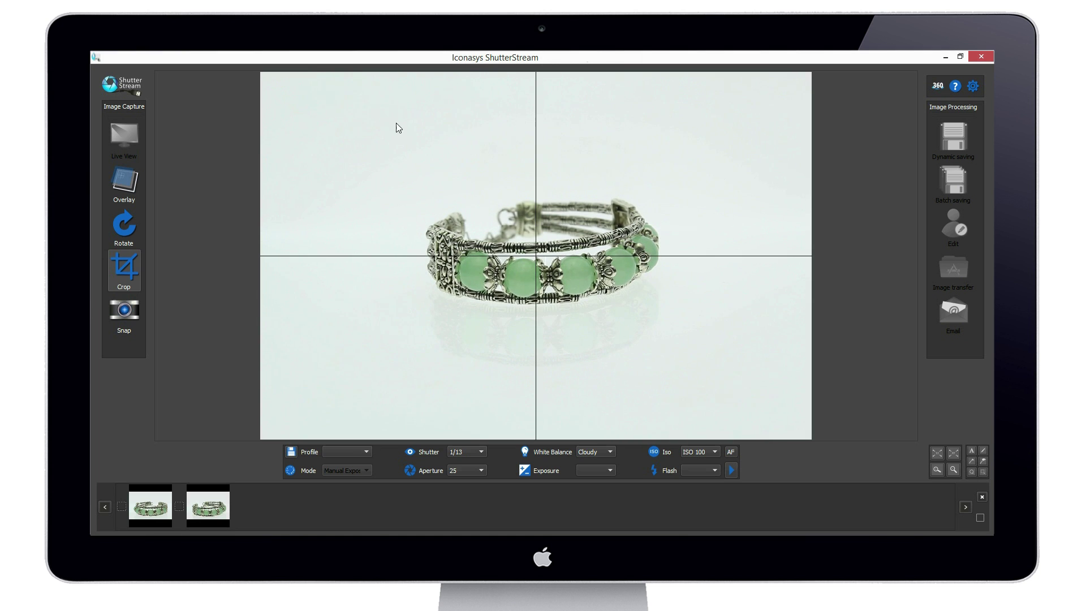
left_click_drag(396, 124, 753, 386)
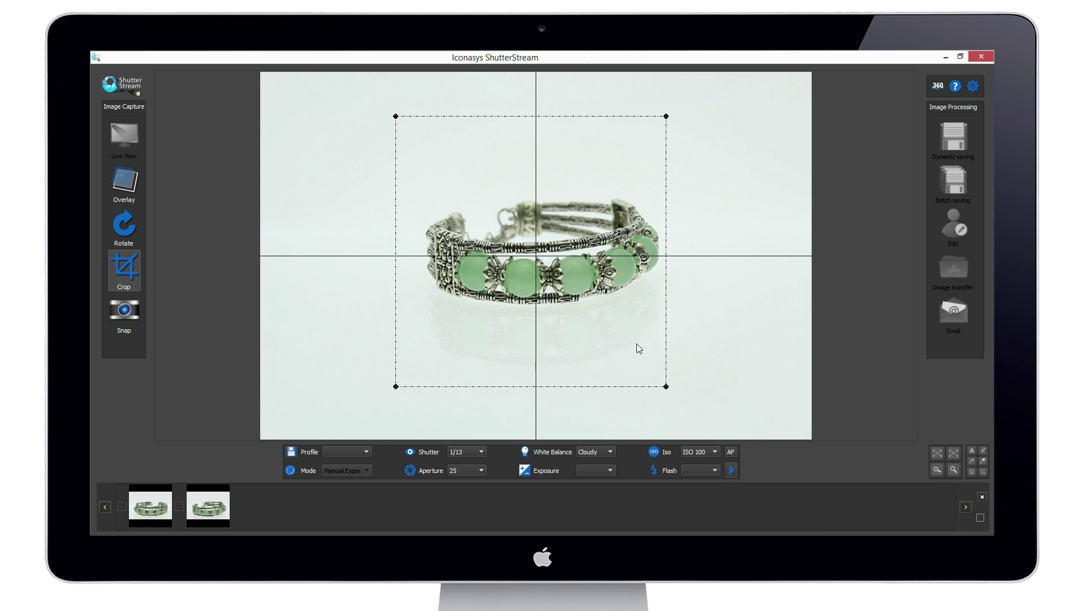
left_click_drag(636, 344, 643, 335)
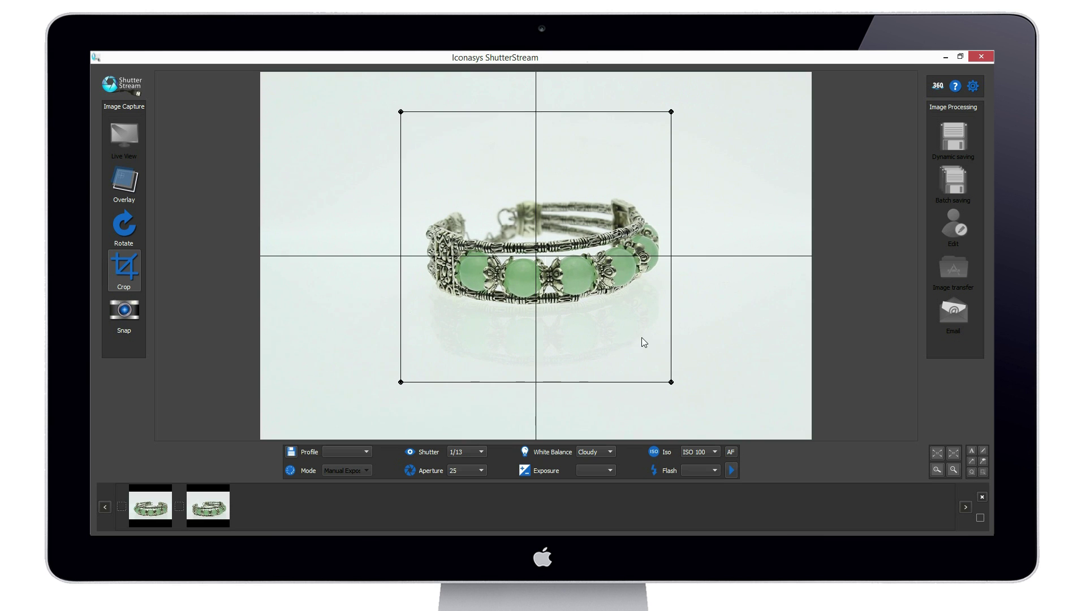
left_click(129, 313)
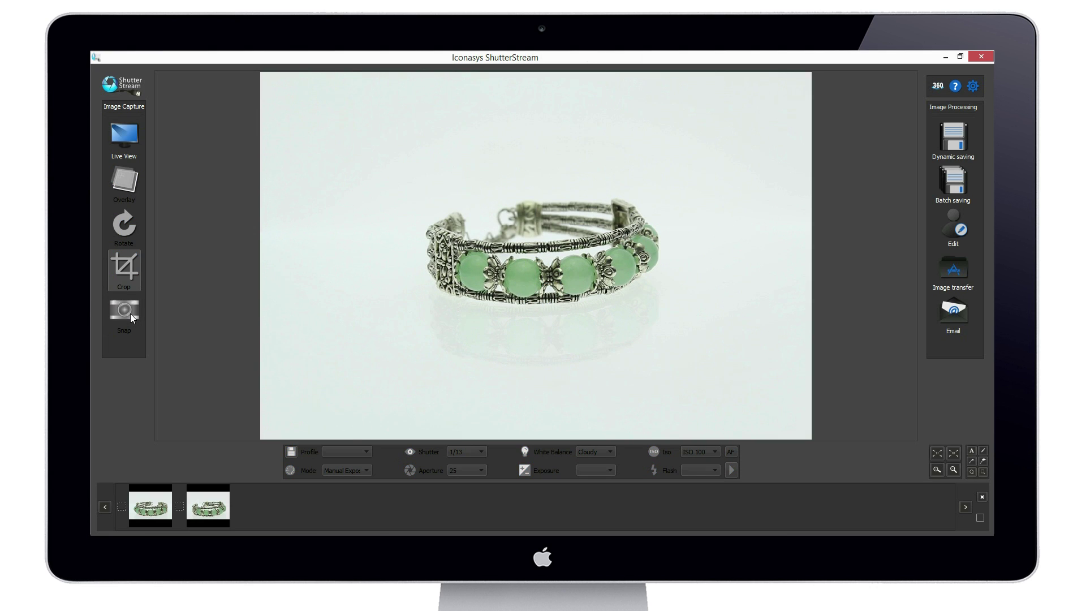